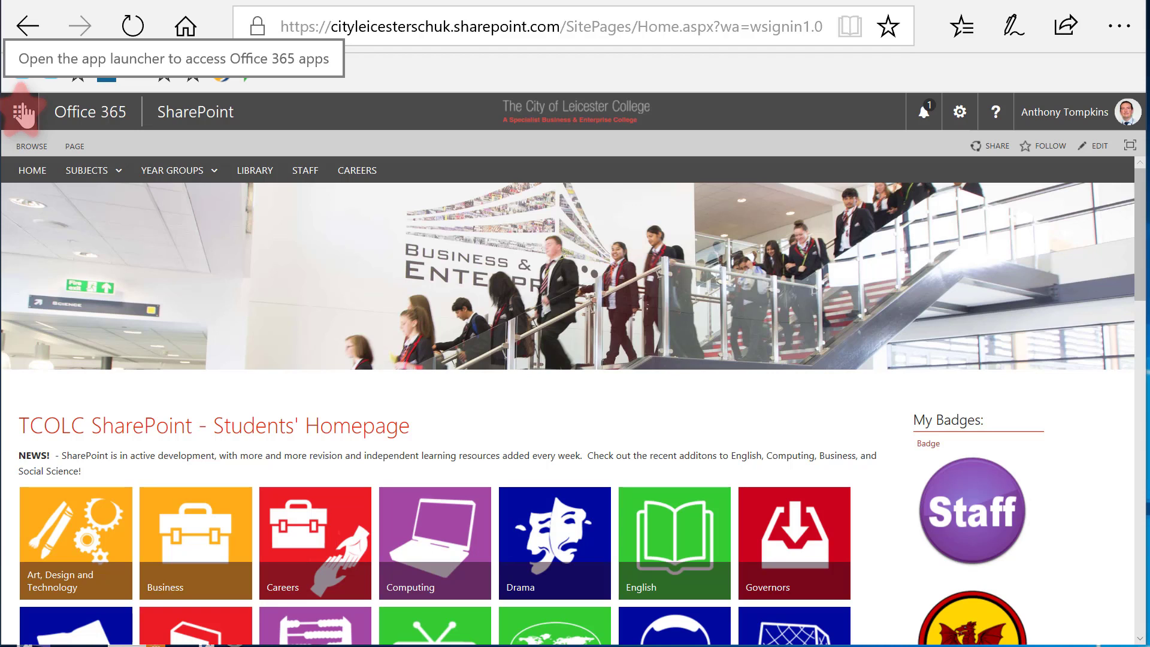
Step: Switch from SharePoint to Microsoft Teams through the Office 365 apps
left_click(22, 112)
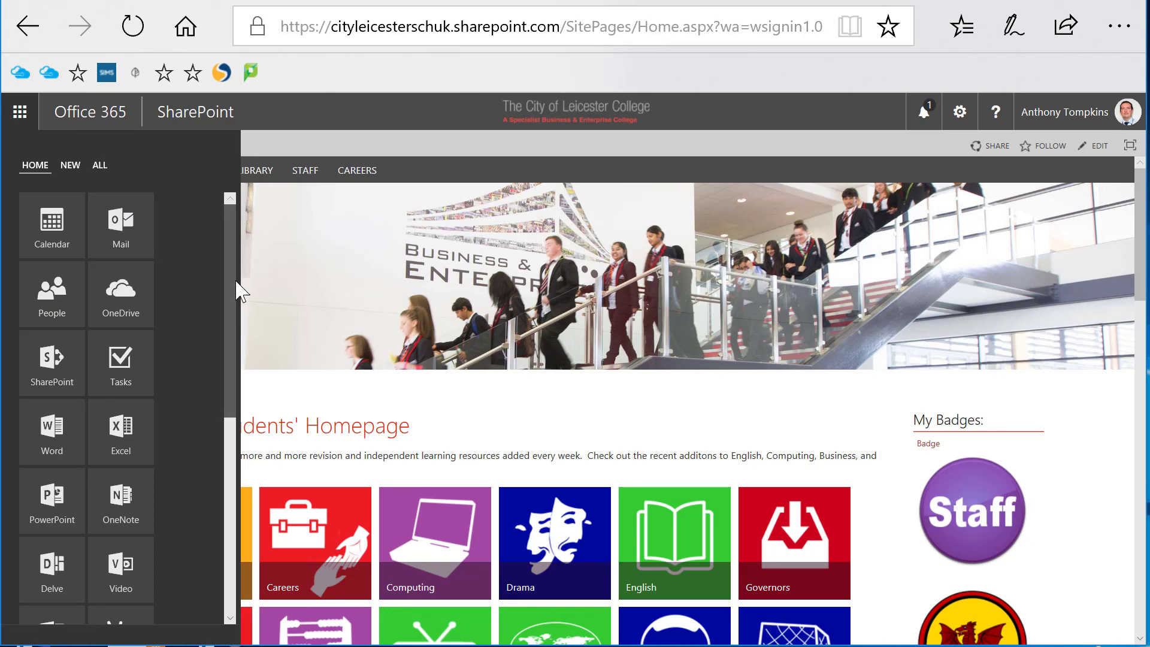
scroll(238, 286, "down", 5)
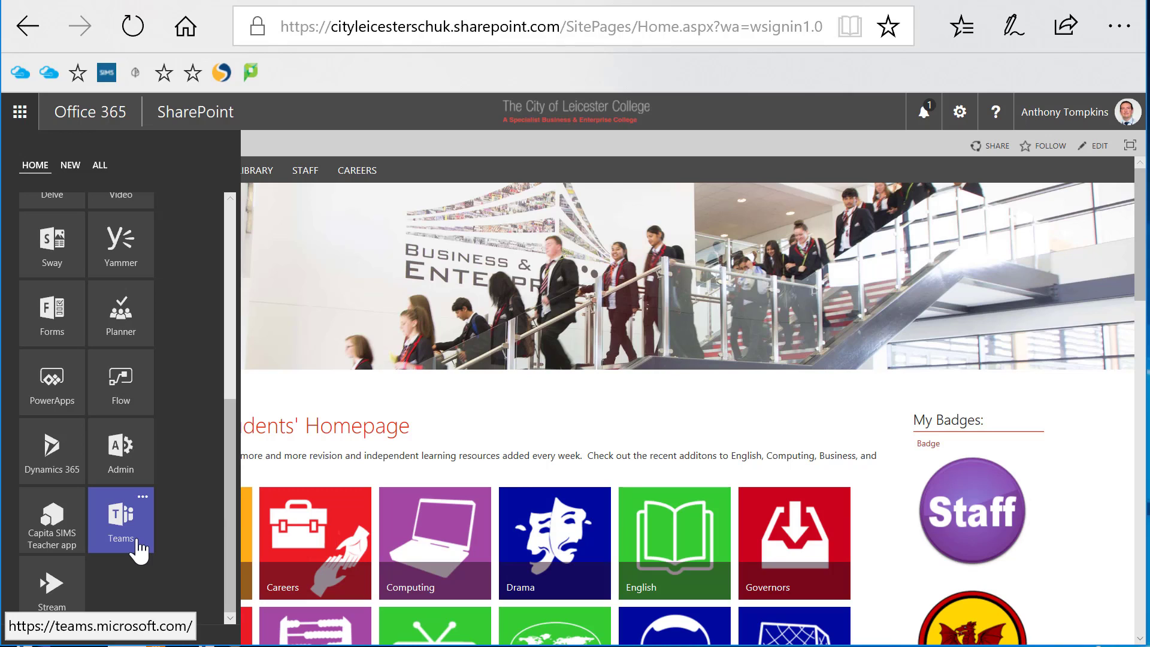
left_click(138, 549)
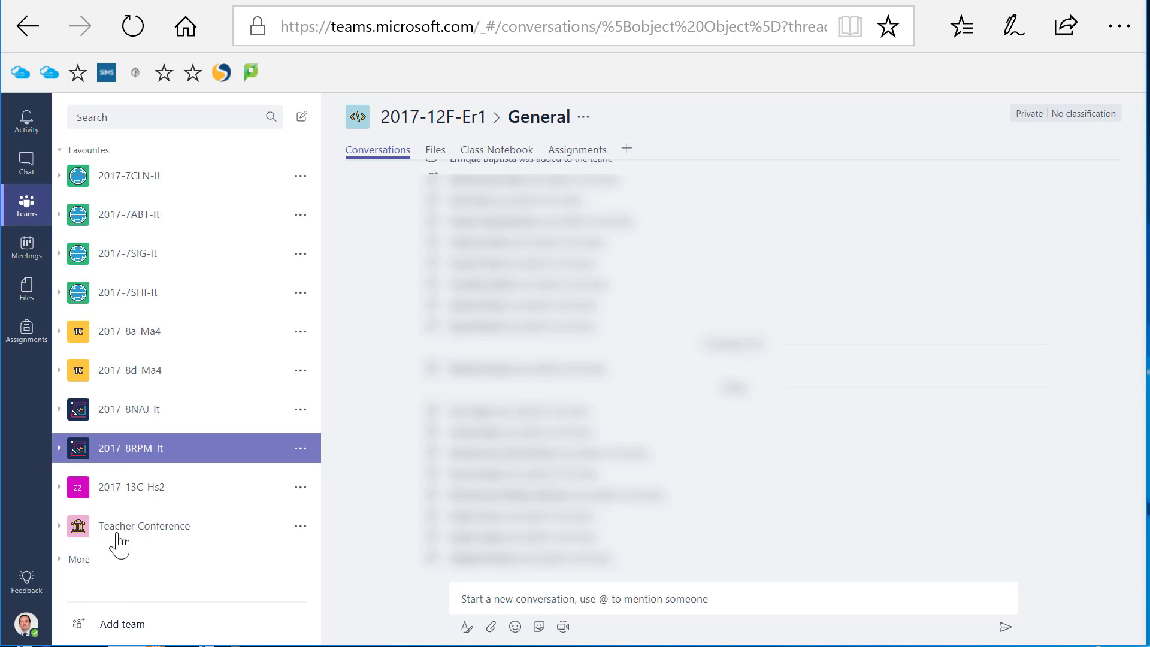
Step: Start creating a new team of the Staff Members type
left_click(134, 624)
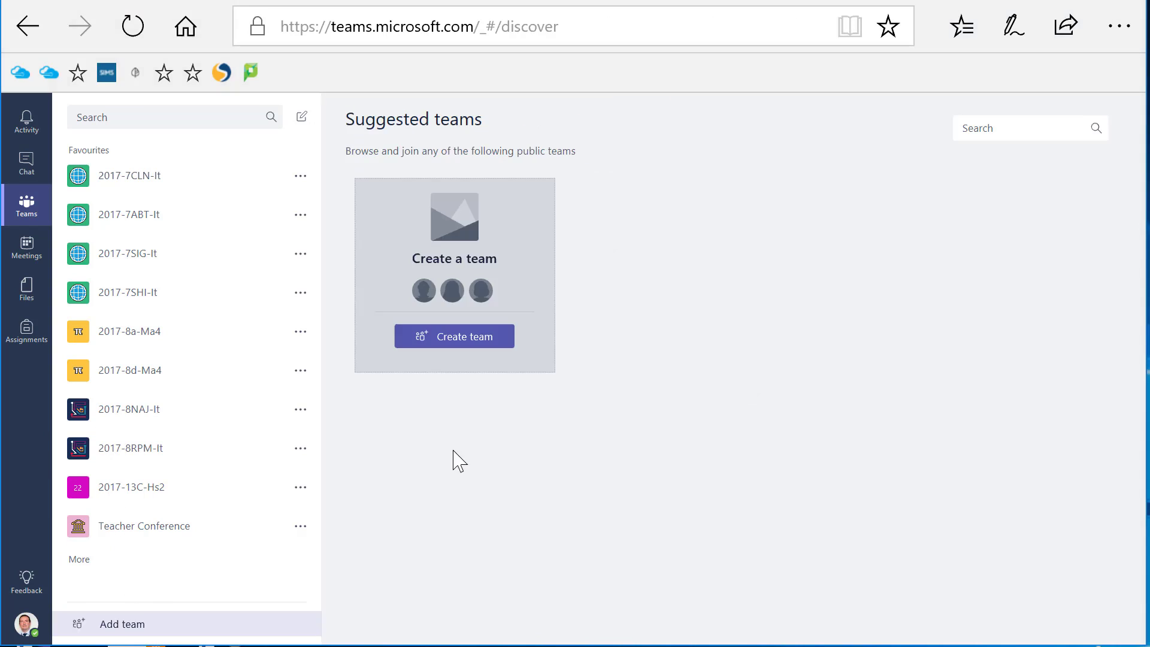
left_click(495, 339)
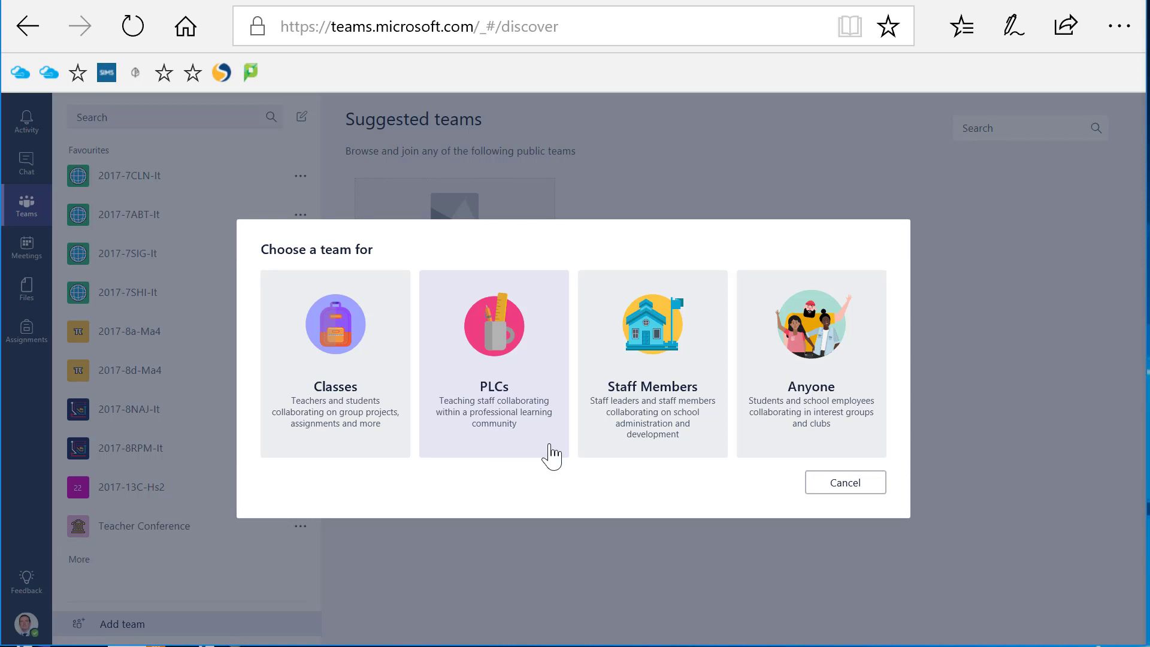
left_click(663, 459)
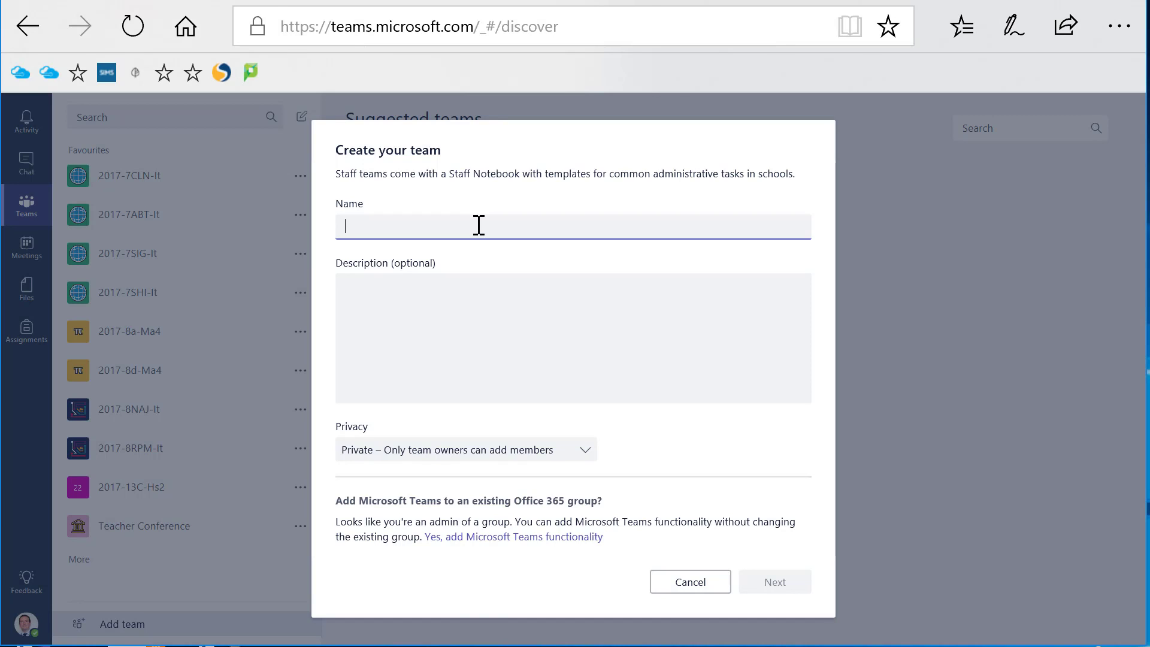
Step: Name the team Mathematics Teachers, leave the description empty, keep its privacy Private – Only team owners can add members, and continue
type("Mathematics T")
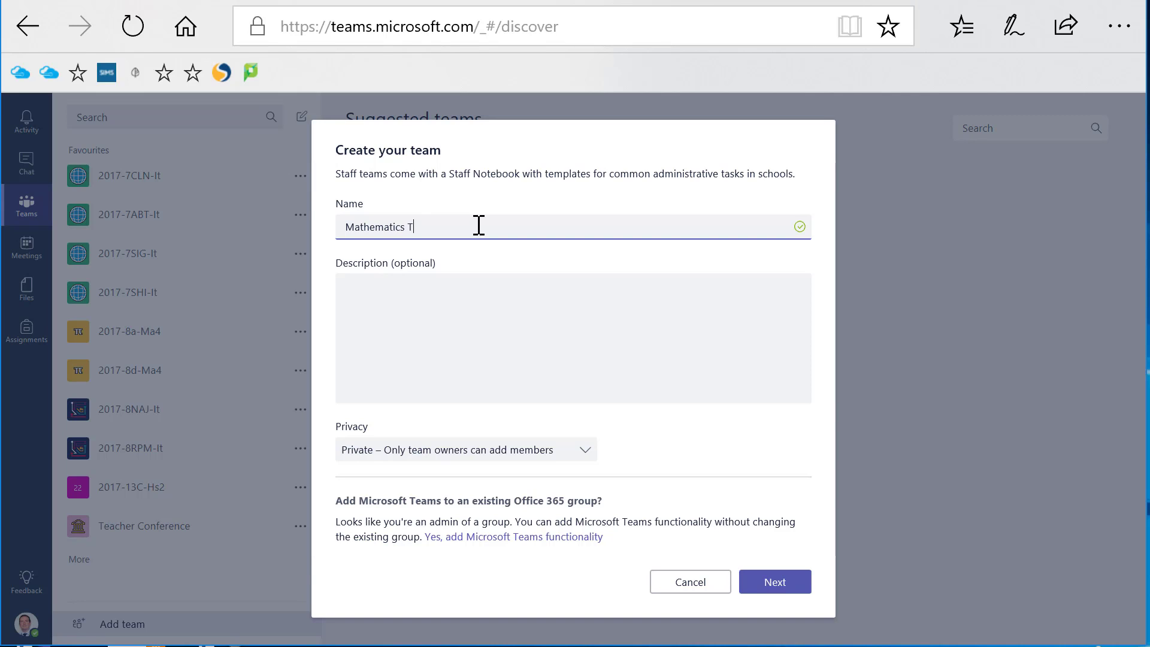
type("eachers")
left_click(472, 313)
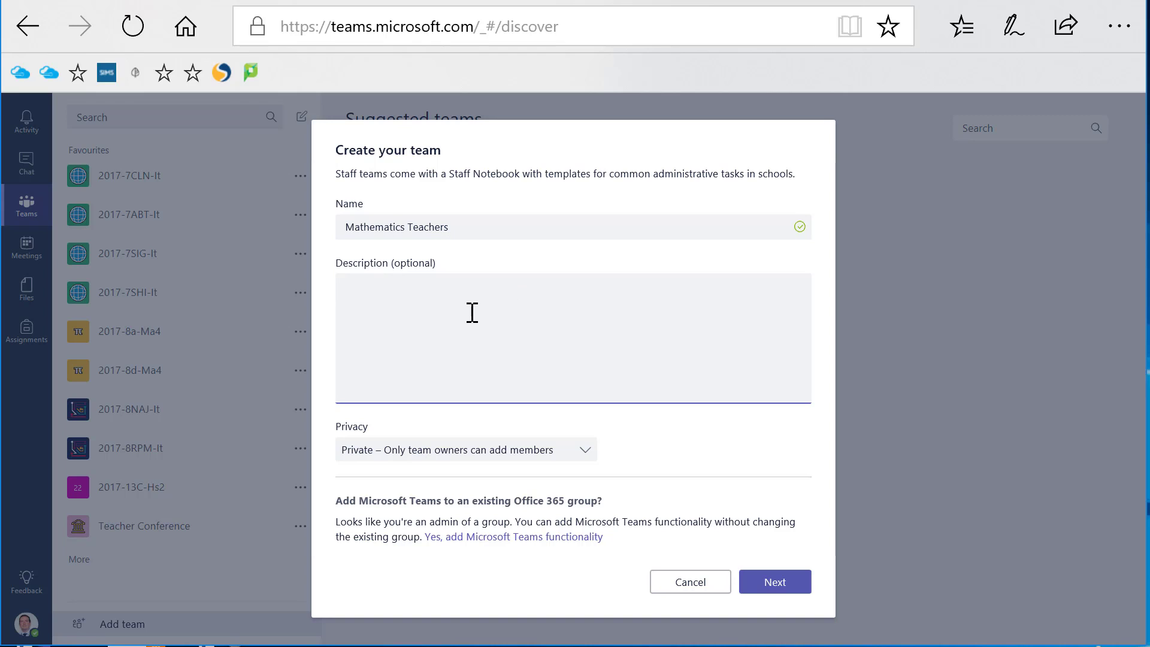
left_click(511, 506)
left_click(539, 457)
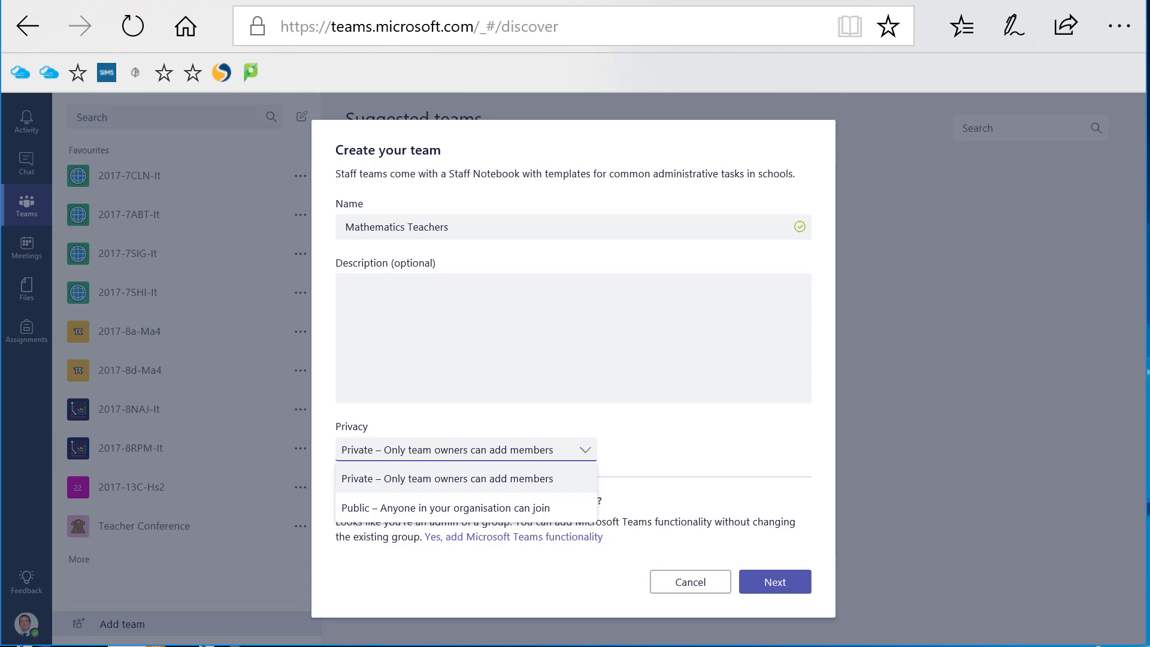
left_click(522, 481)
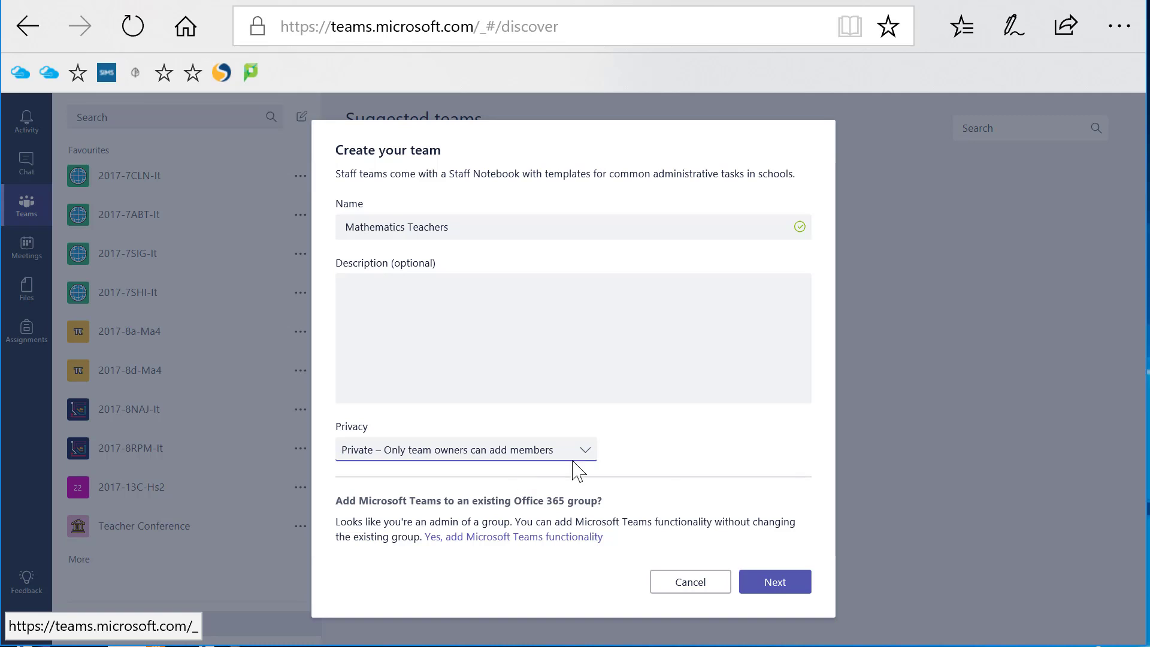
left_click(793, 582)
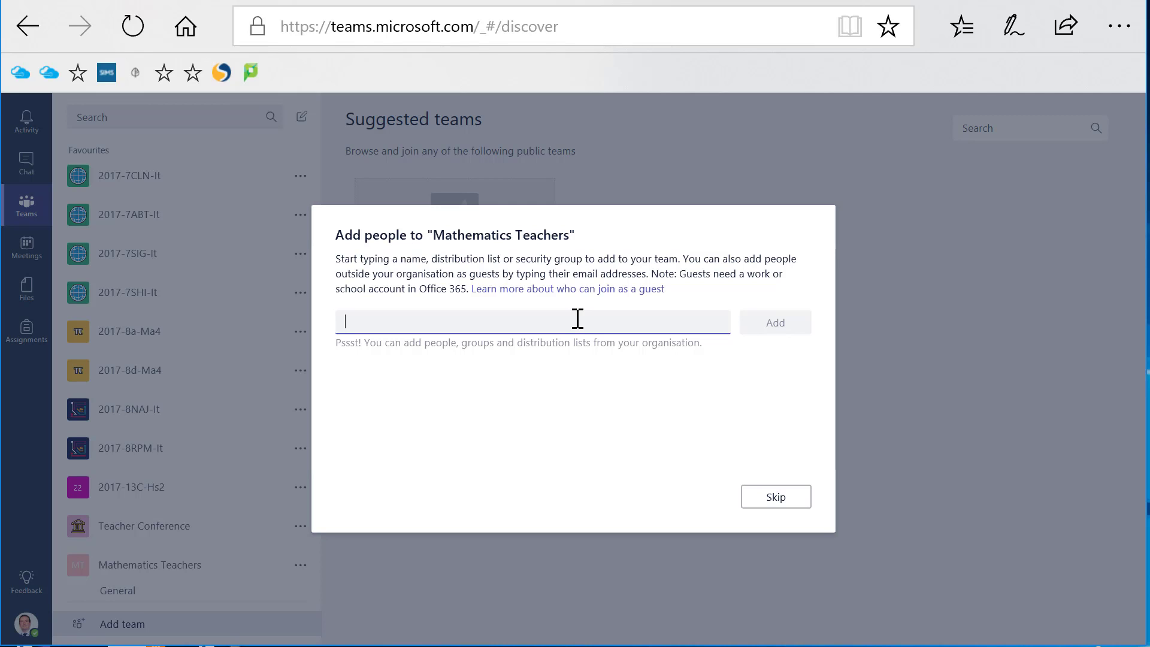
Step: Find the Teachers Of Mathematics group and select it as members for the new team
type("teachers o")
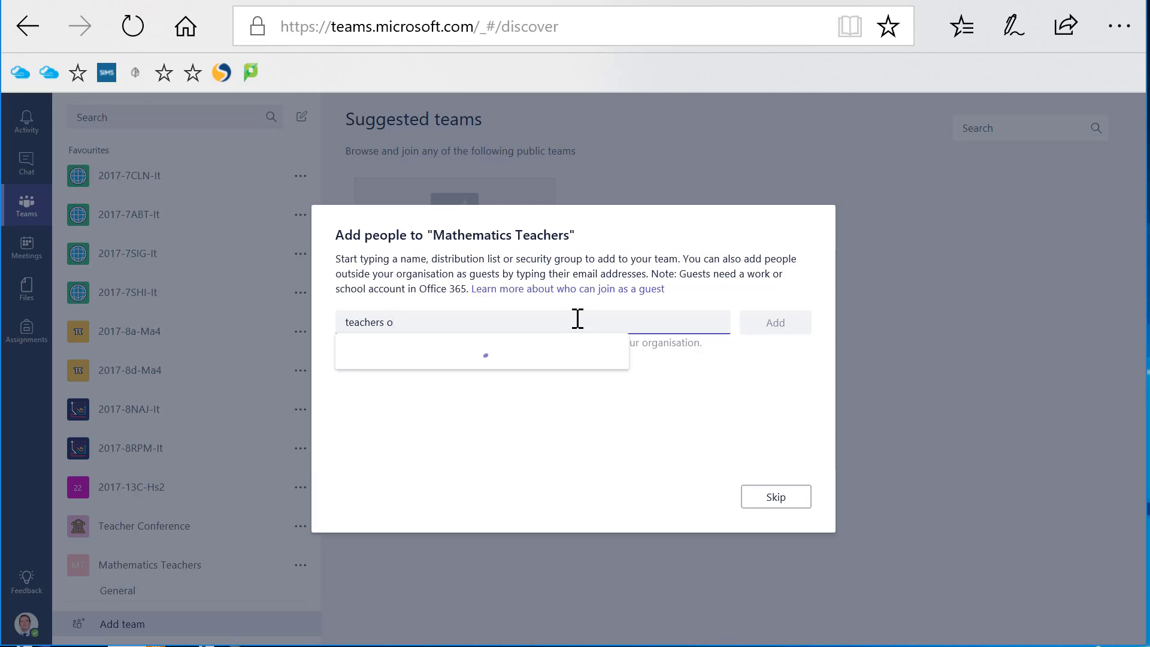
type("f math")
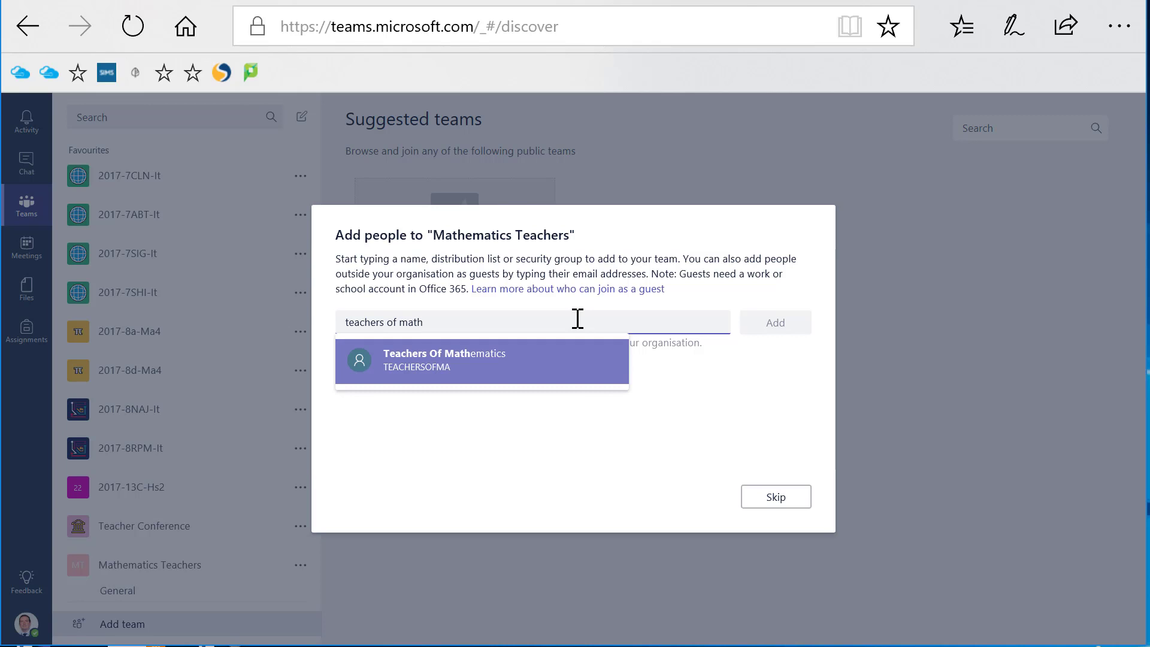
left_click(436, 375)
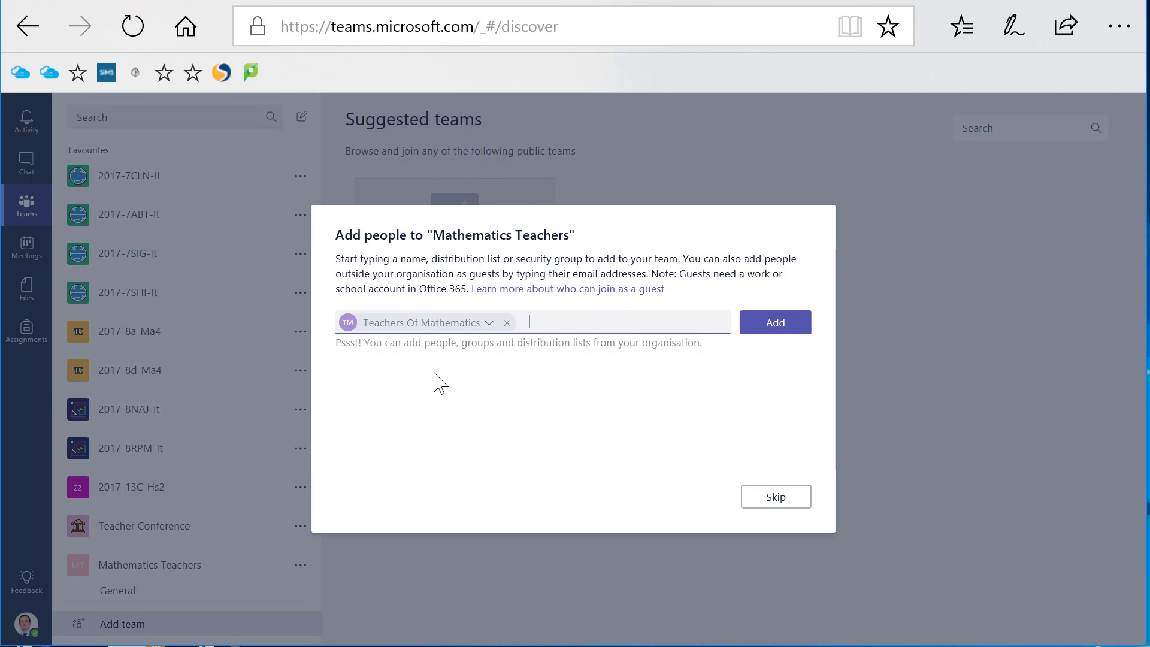
Step: Select two individual colleagues by name as well, add everyone selected to the team, and finish adding people
type("jon h")
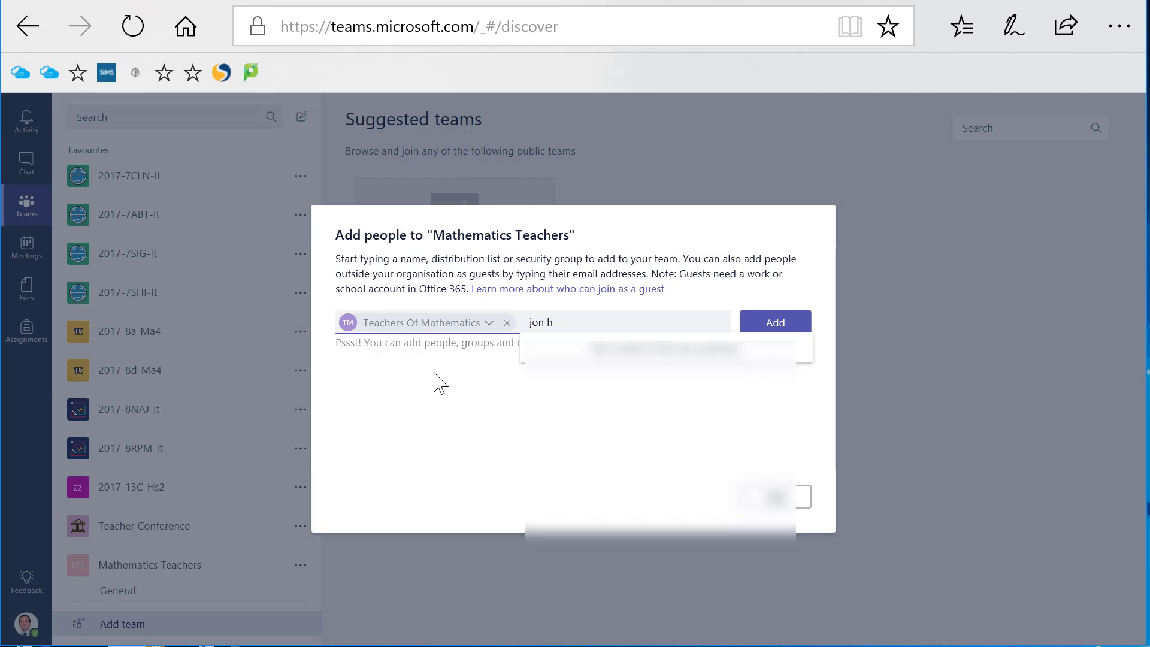
type("u")
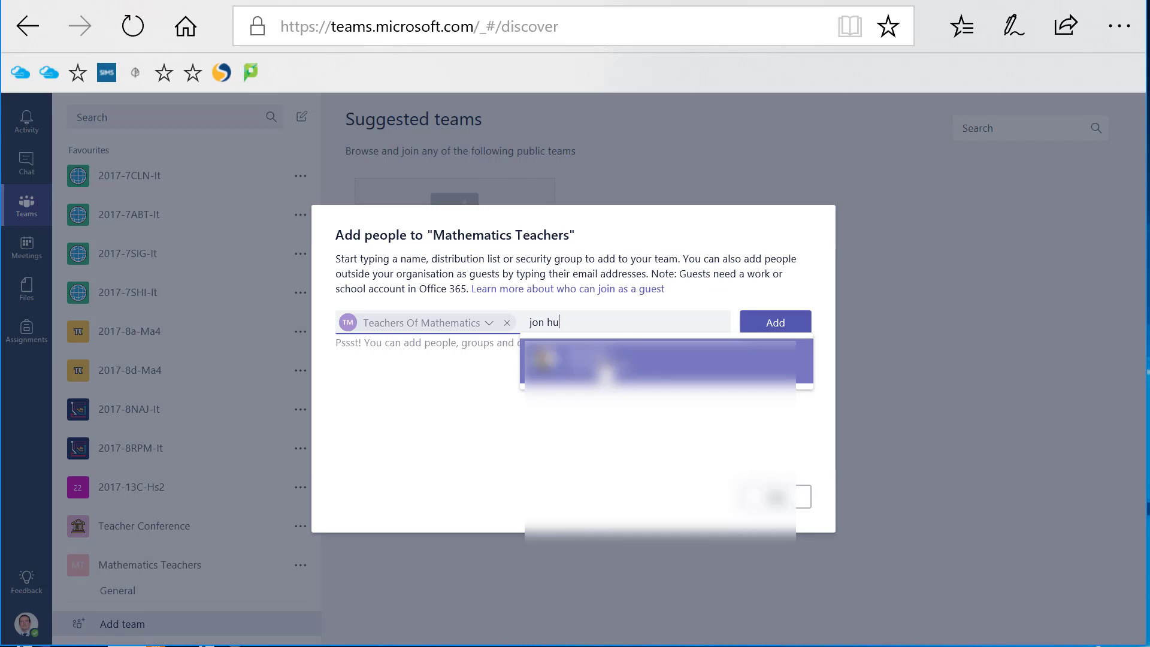
left_click(604, 367)
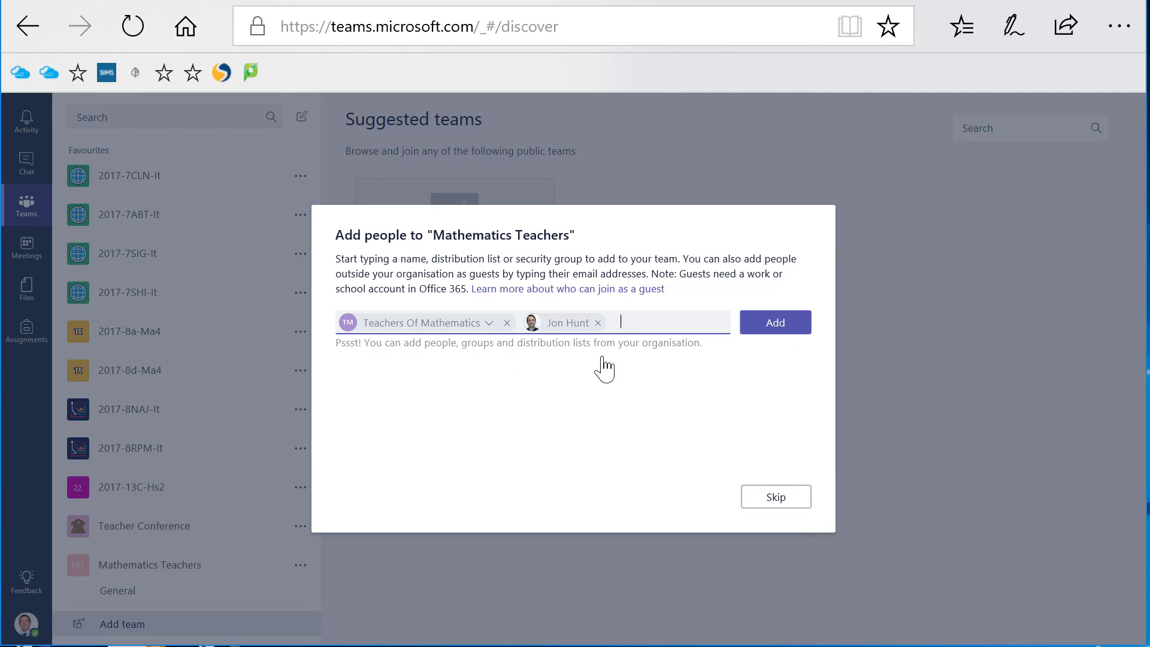
type("peter")
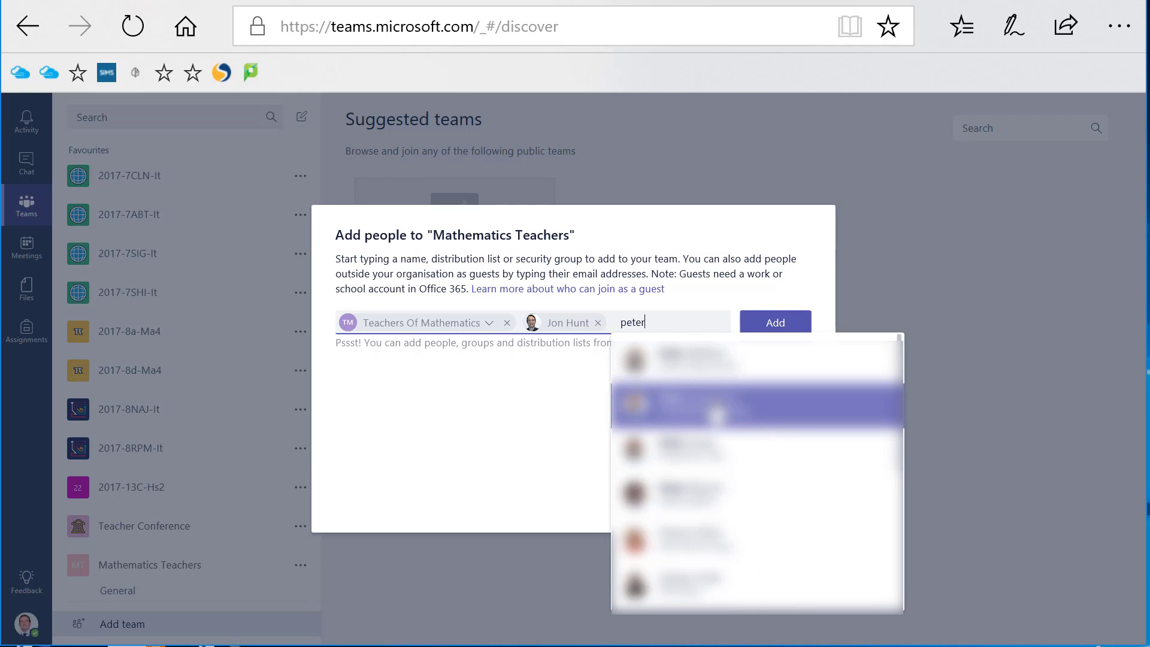
left_click(717, 412)
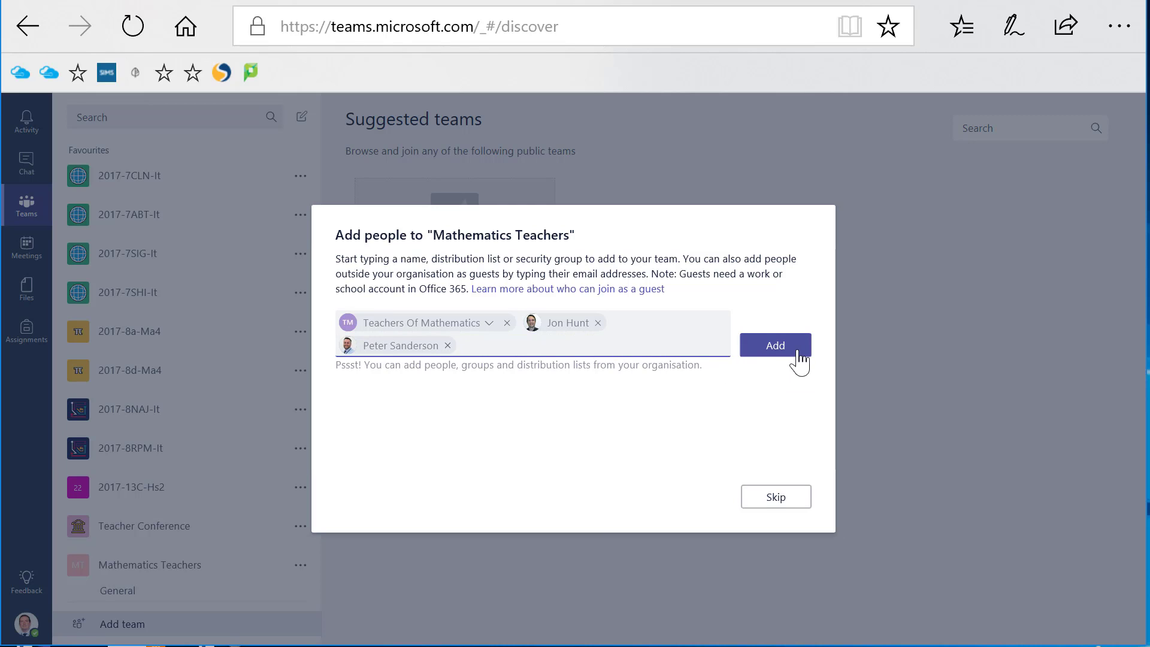
left_click(797, 353)
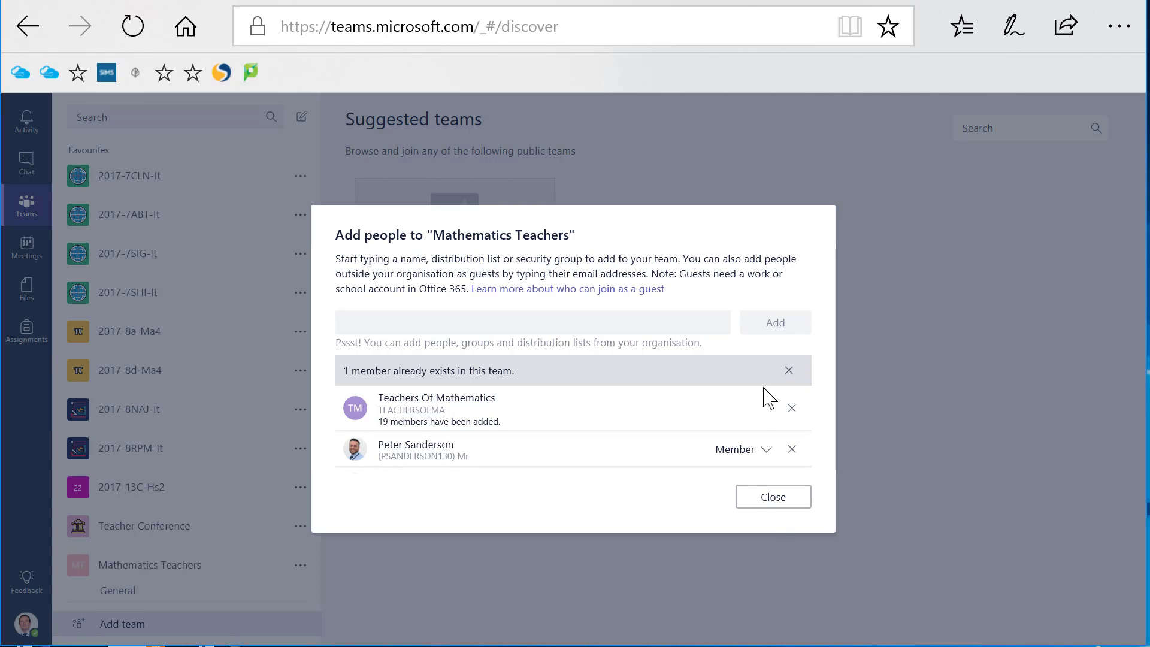
left_click(786, 502)
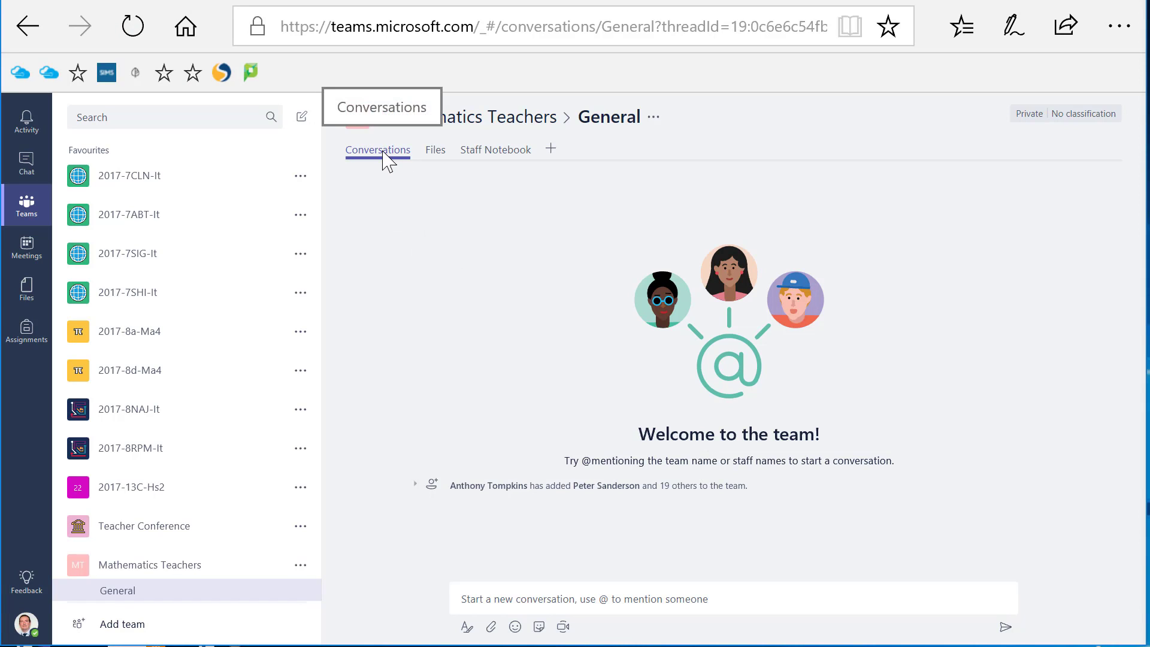
Step: View the Files and Staff Notebook areas of the Mathematics Teachers team's General channel
left_click(437, 170)
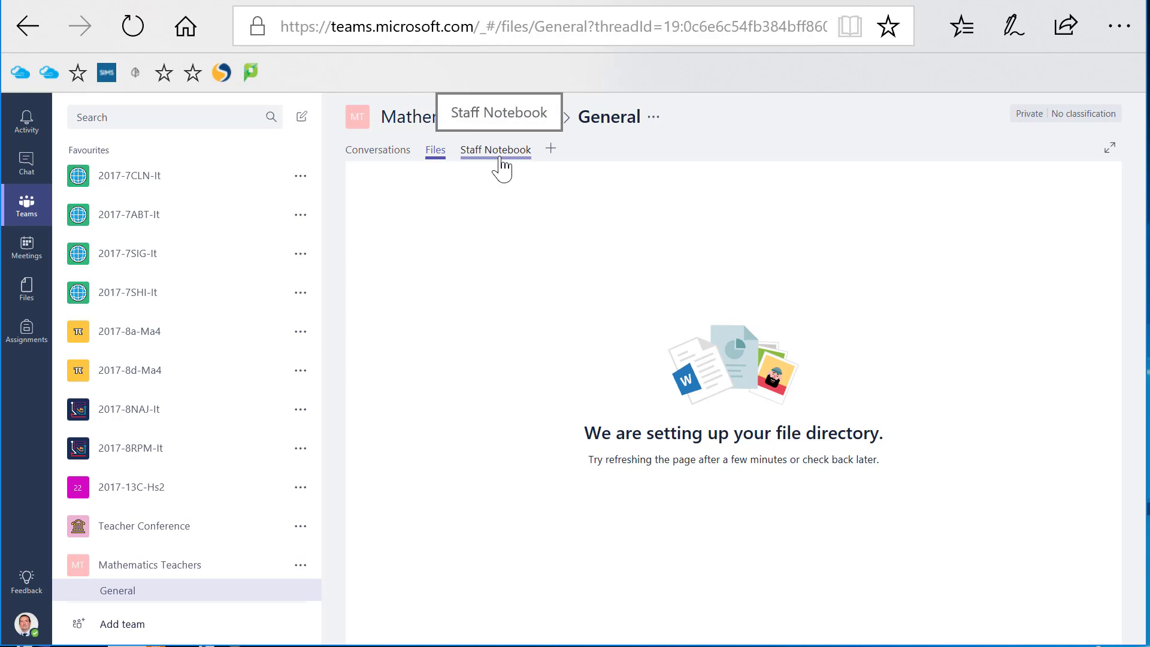
left_click(500, 157)
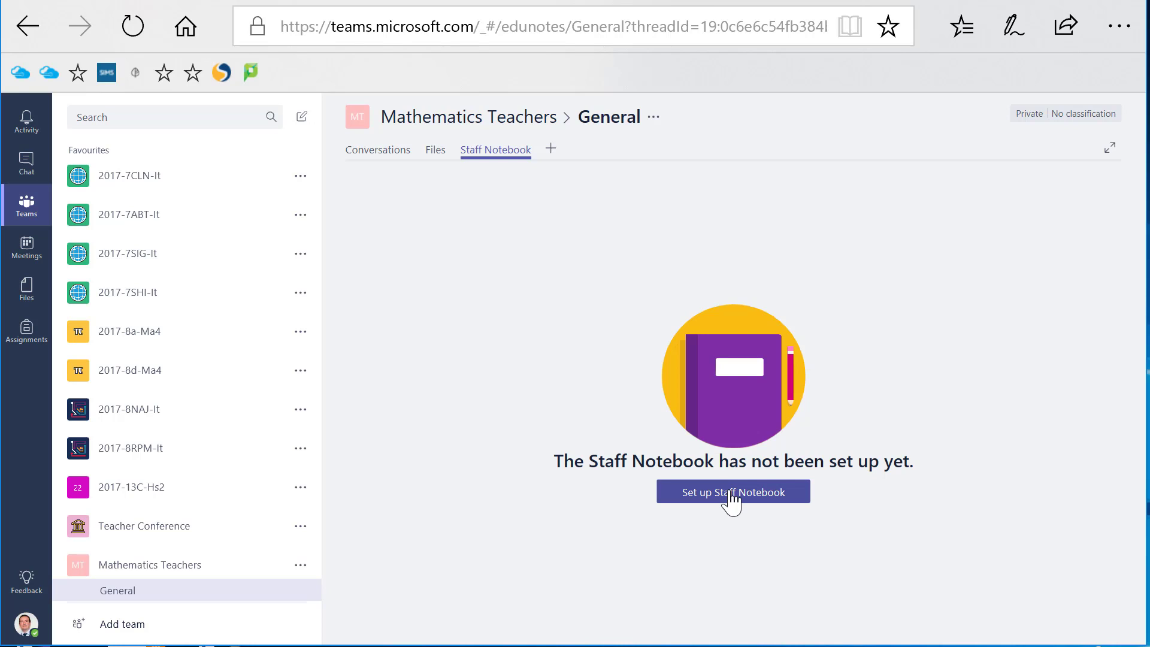
Step: Browse the whole range of apps that can be added as tabs to the General channel
left_click(552, 150)
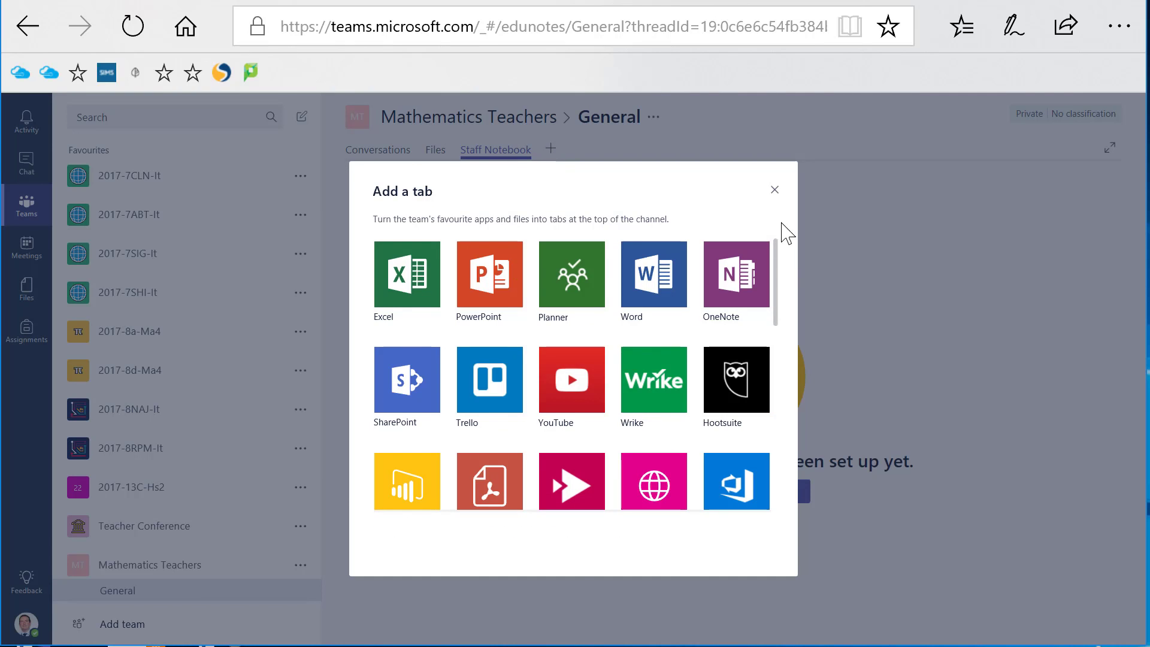
left_click_drag(776, 277, 815, 480)
scroll(805, 383, "up", 10)
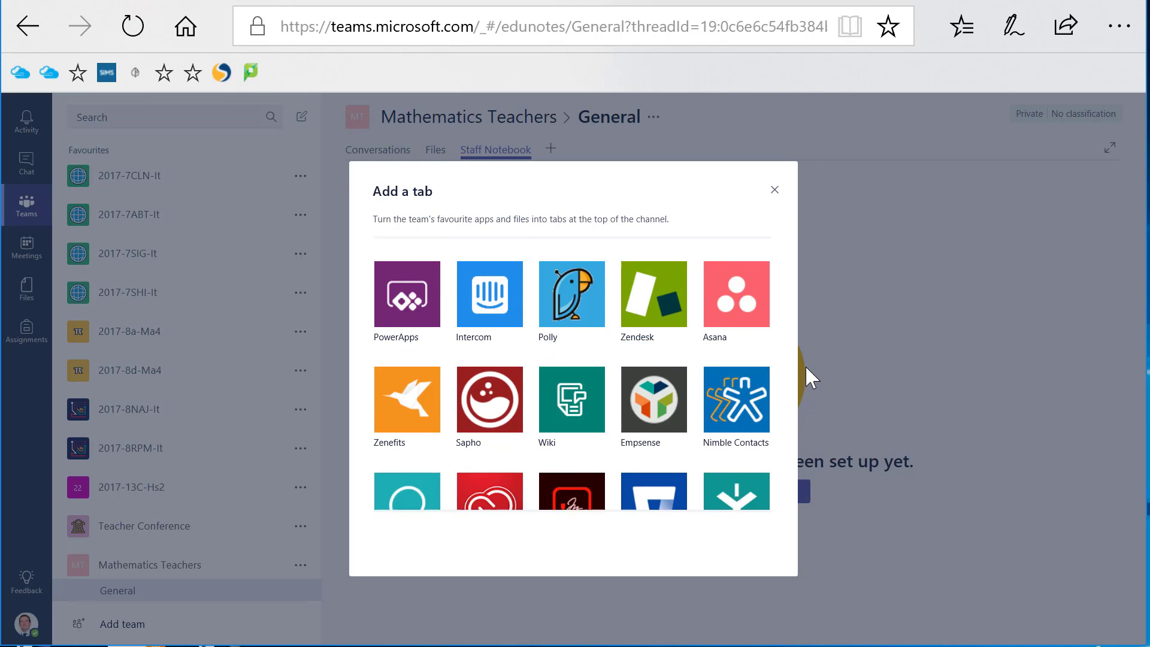
scroll(791, 267, "up", 3)
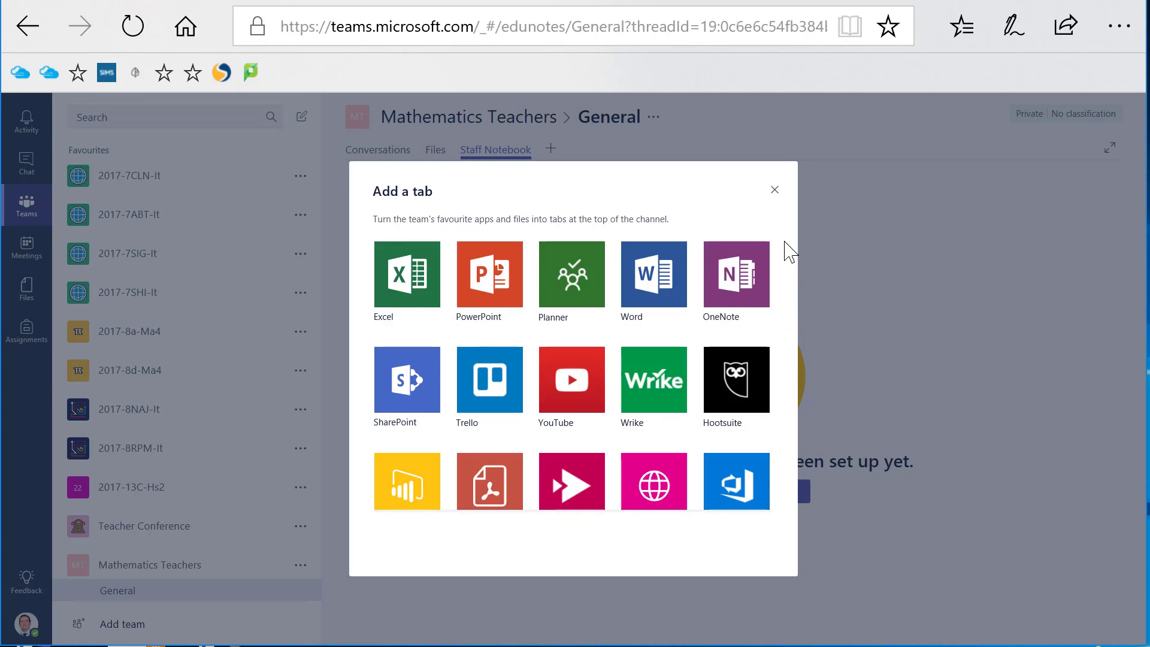
left_click_drag(785, 278, 778, 418)
scroll(779, 417, "down", 3)
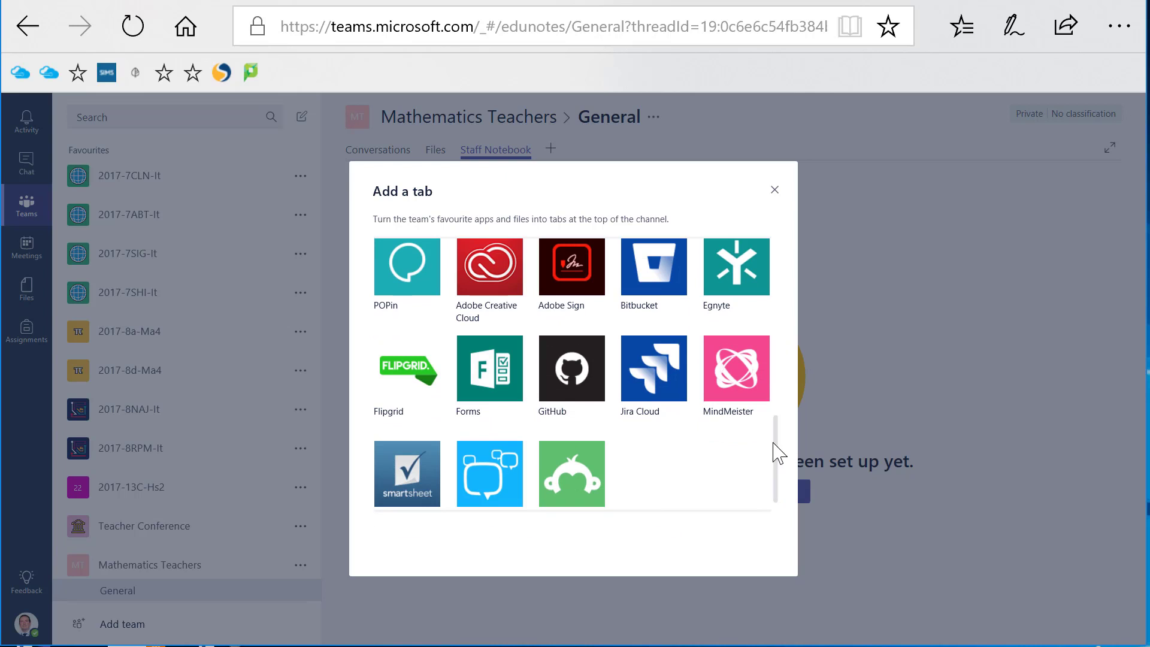
scroll(776, 434, "up", 3)
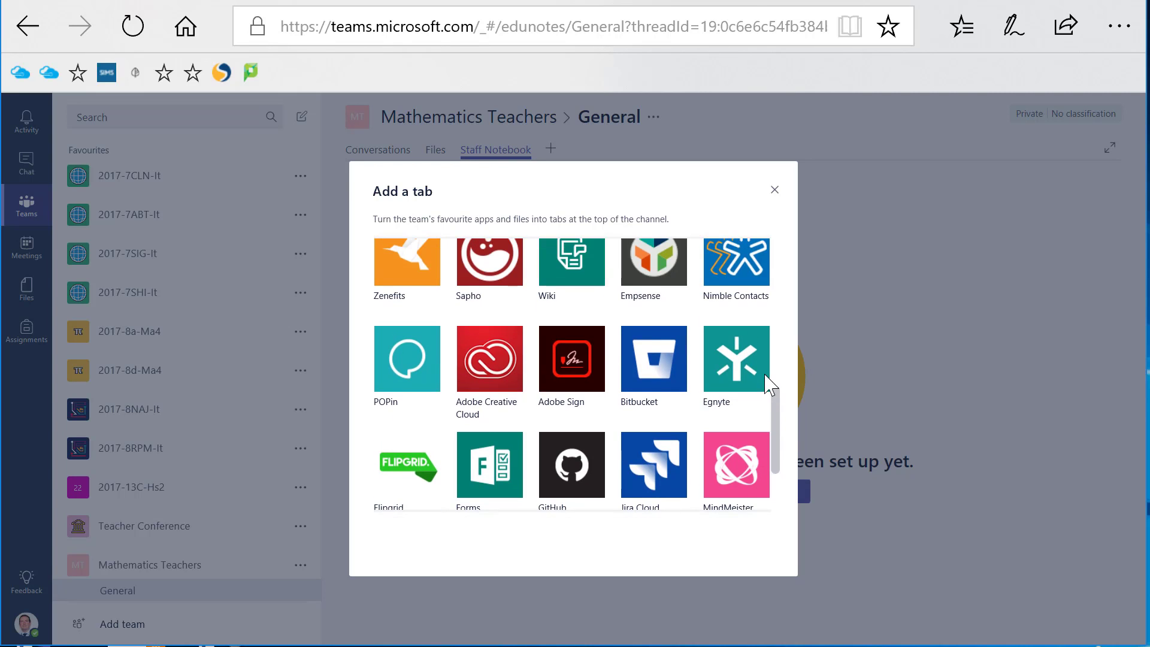
scroll(768, 375, "up", 3)
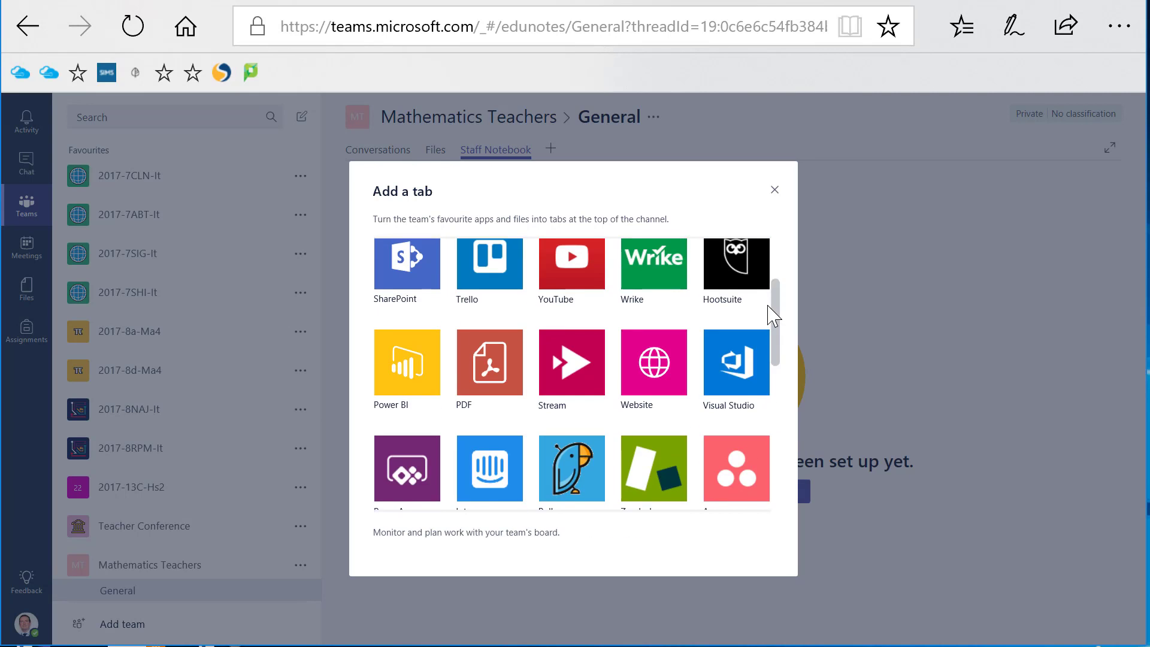
scroll(771, 299, "up", 2)
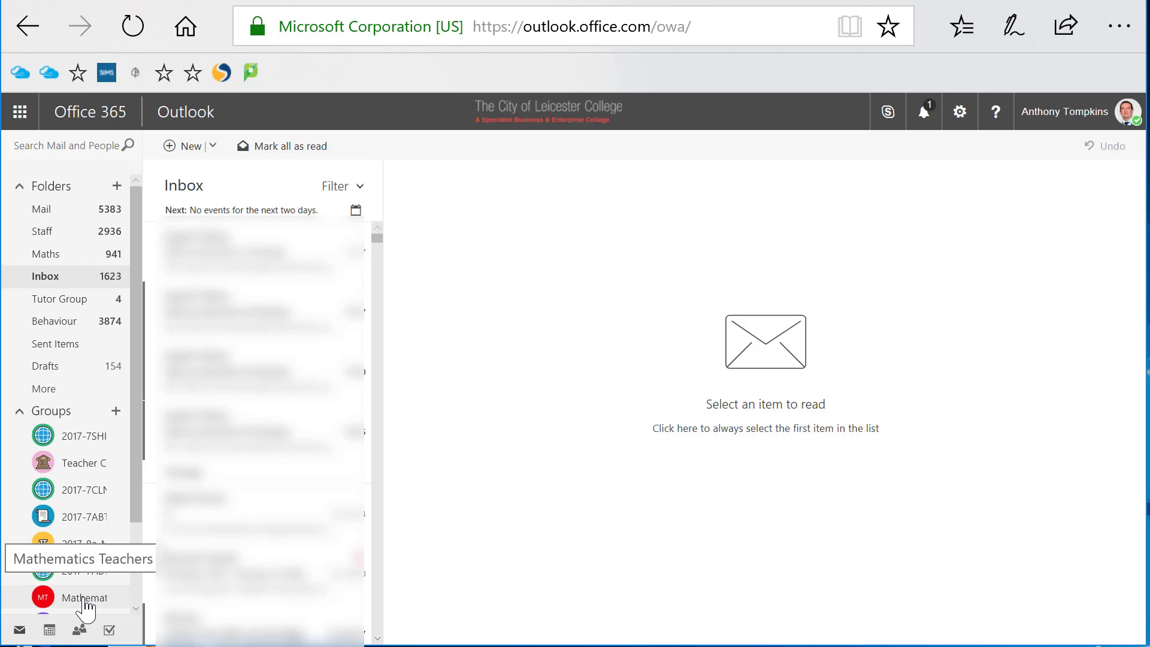
Step: Switch to Outlook on the web and open the Mathematics Teachers group
left_click(87, 607)
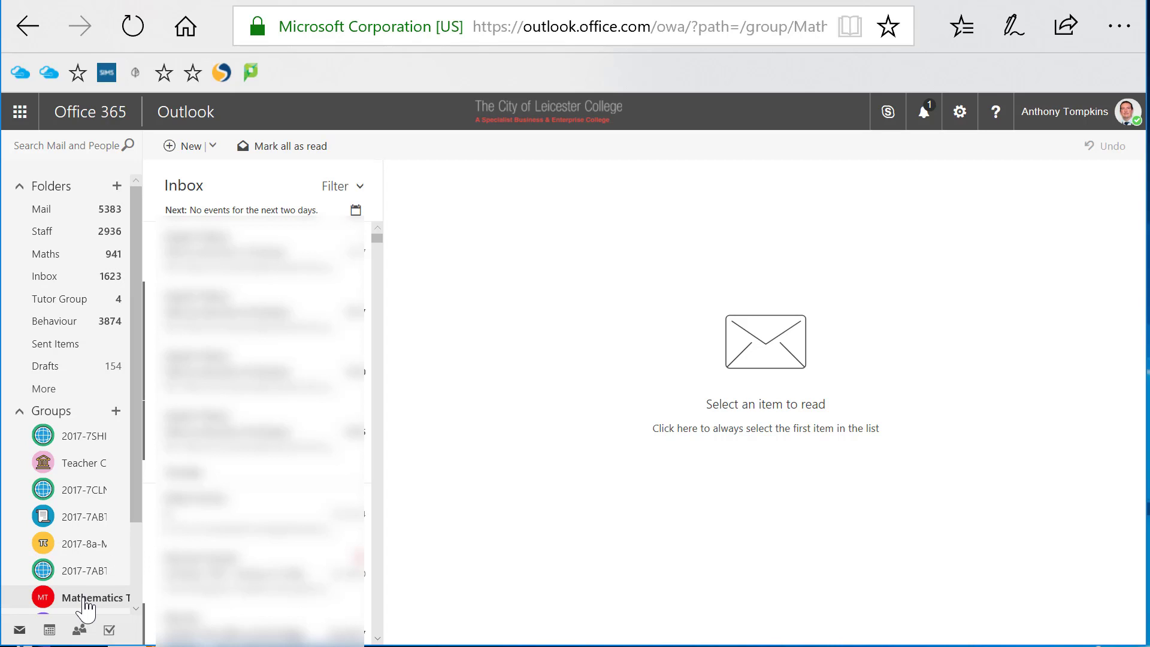